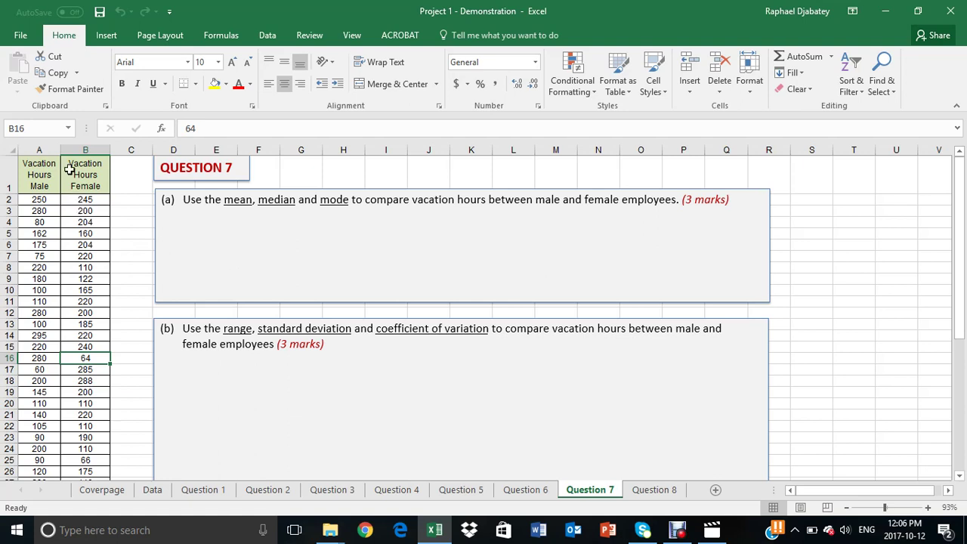
Step: Examine the male and female vacation hours data and the Question 7 parts (a) to (c)
click(41, 149)
click(75, 149)
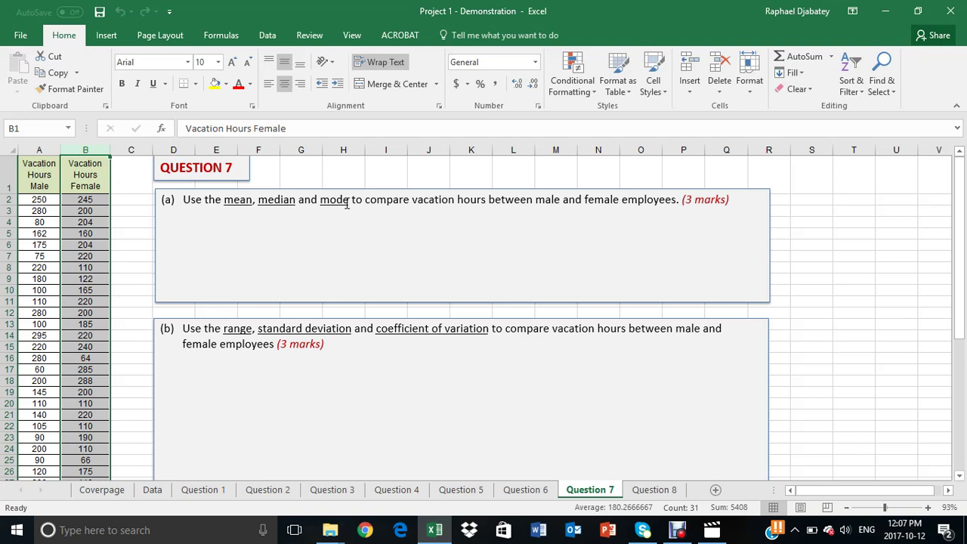
scroll(244, 321, down, 1)
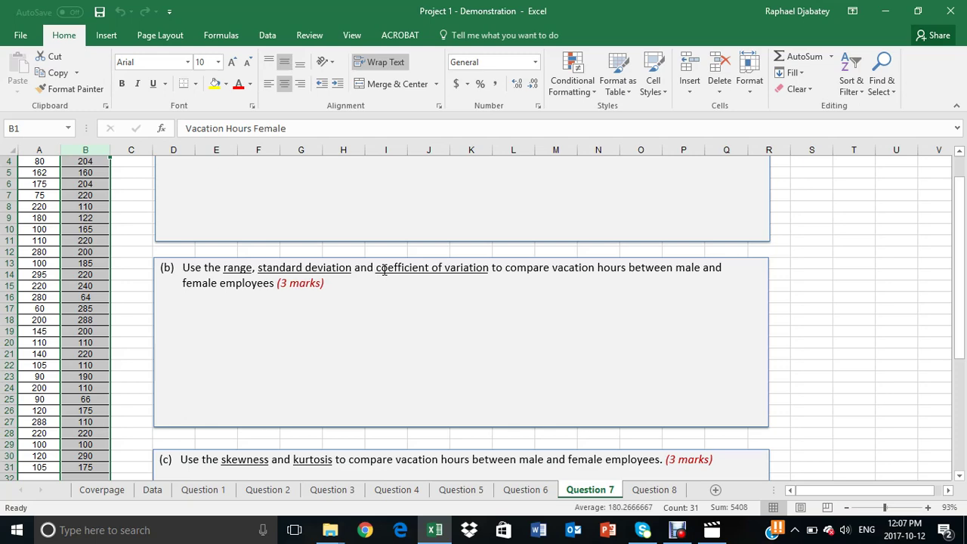
scroll(490, 272, down, 2)
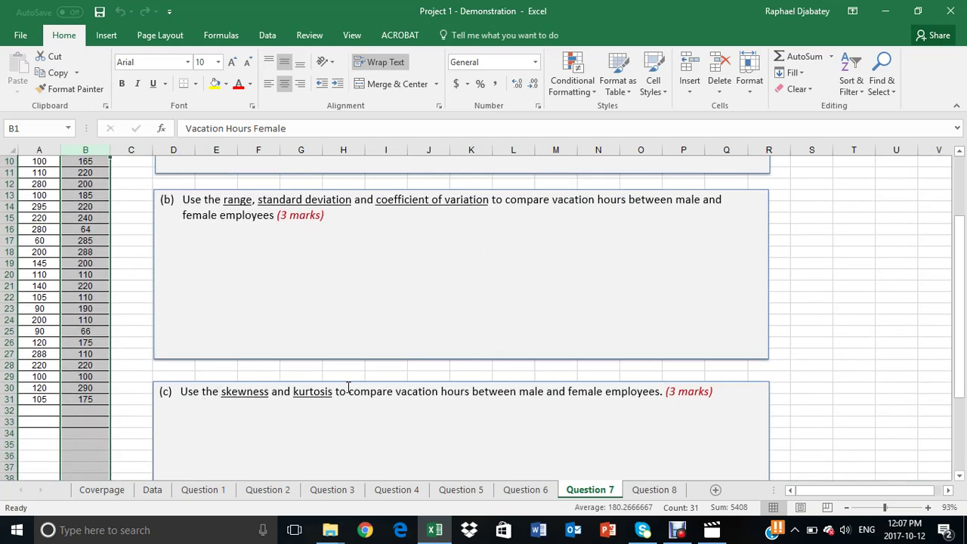
scroll(348, 394, up, 3)
drag(51, 274, 40, 267)
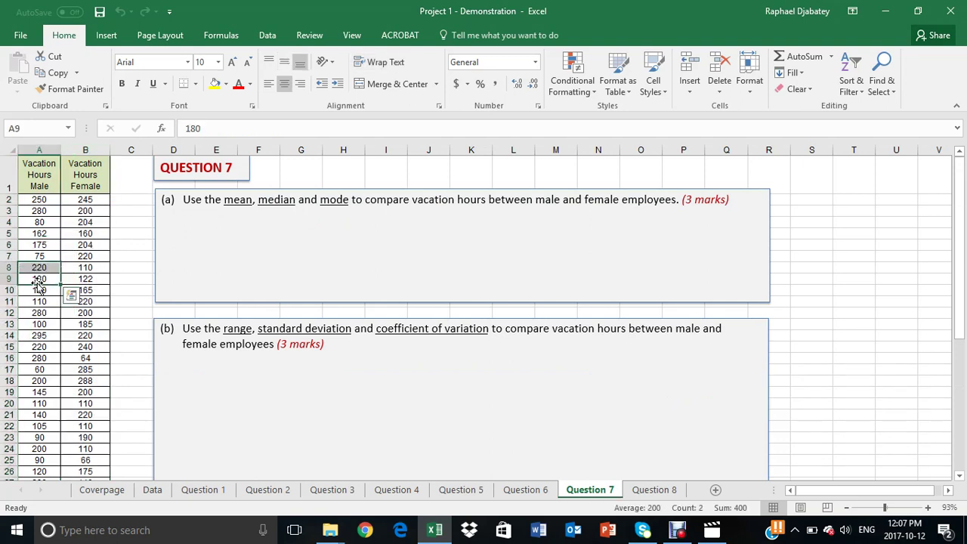
click(77, 269)
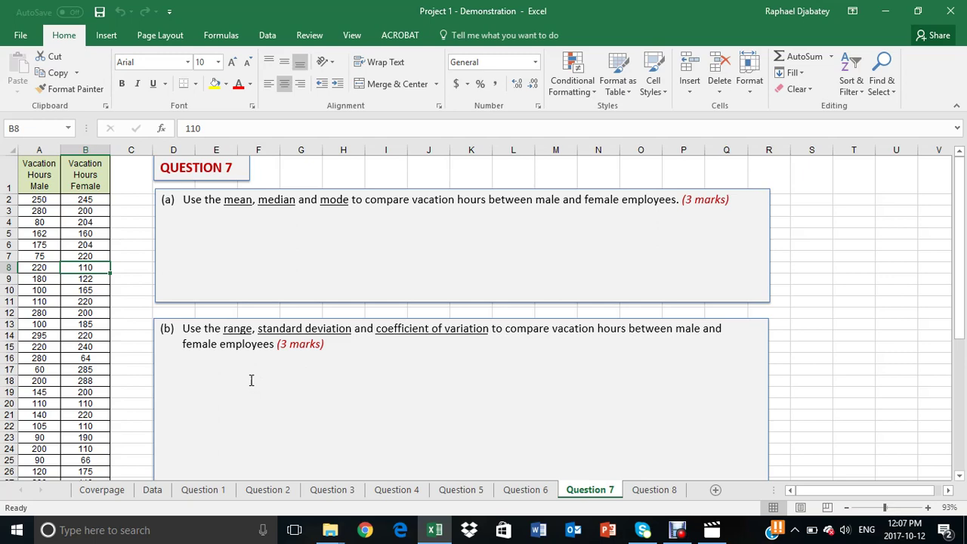
scroll(358, 321, down, 2)
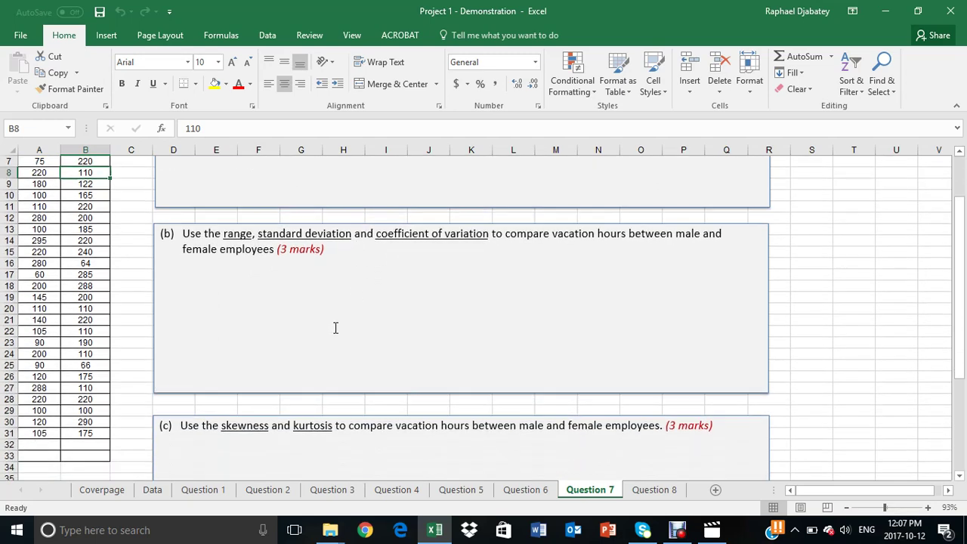
scroll(309, 312, up, 2)
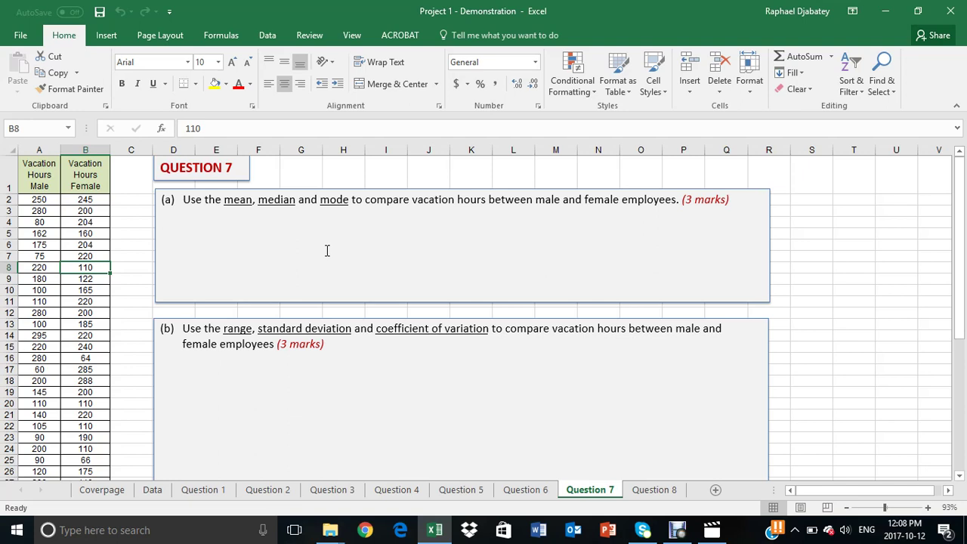
Step: Enable the Analysis ToolPak add-in through the Excel add-ins options
click(22, 38)
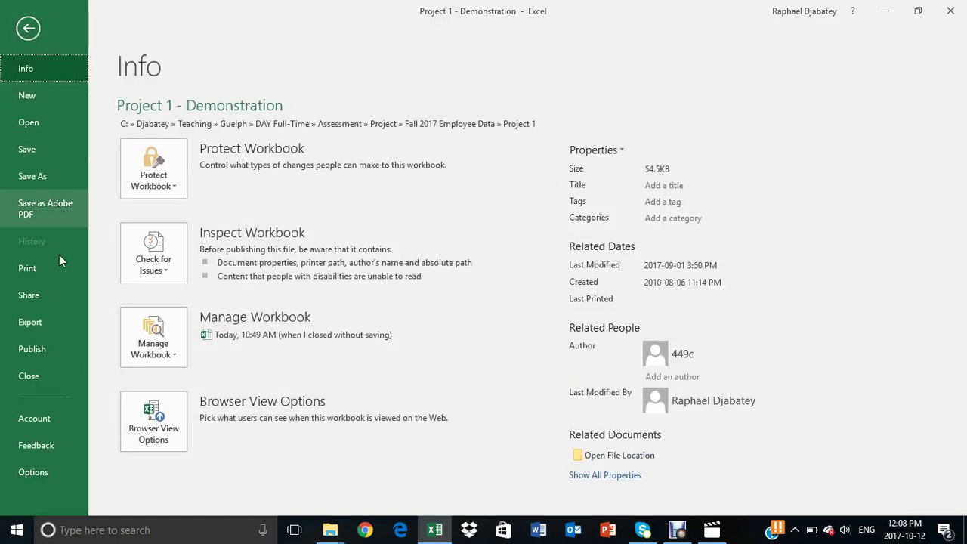
click(33, 473)
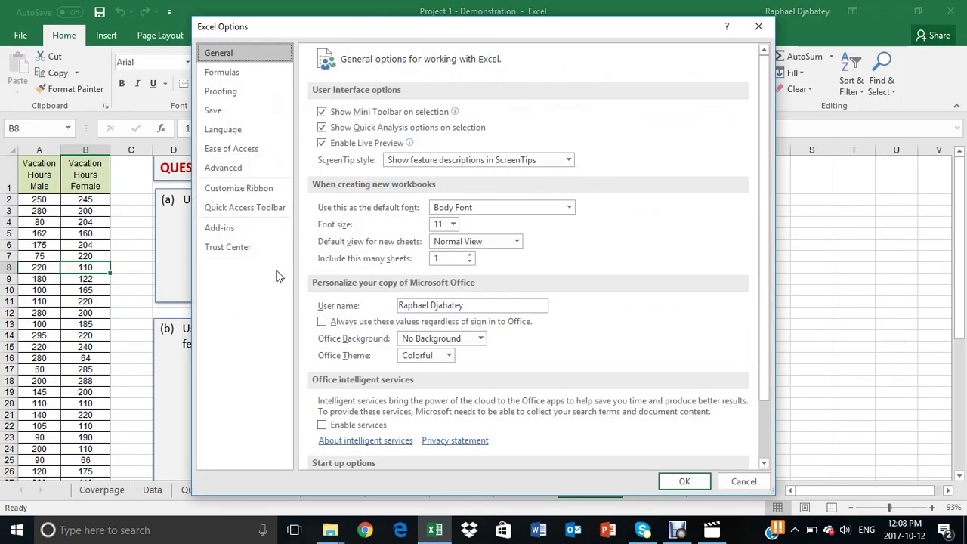
click(225, 229)
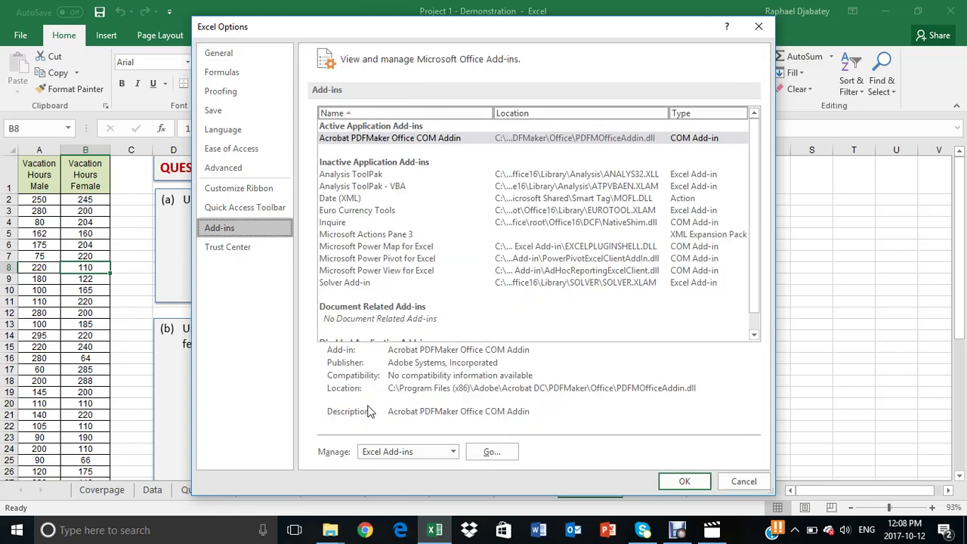
click(488, 453)
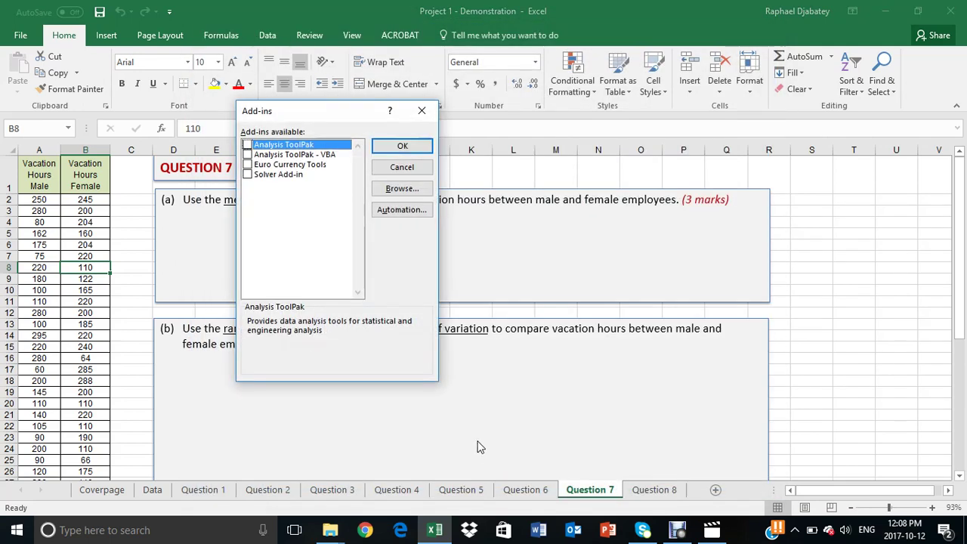
click(247, 145)
click(400, 147)
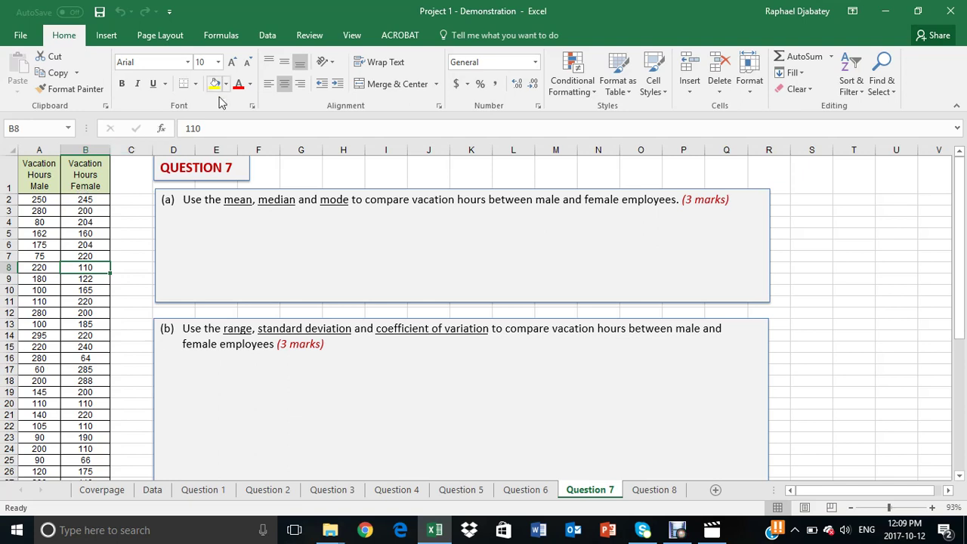
Step: Start a Descriptive Statistics analysis on the vacation hours range A1:B31, grouped by columns with labels in the first row
click(267, 37)
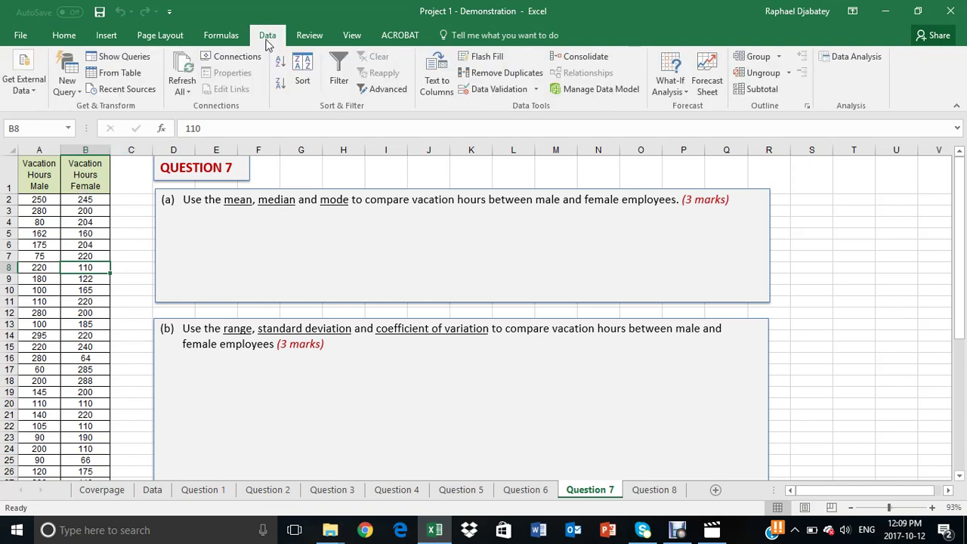
click(858, 60)
click(851, 60)
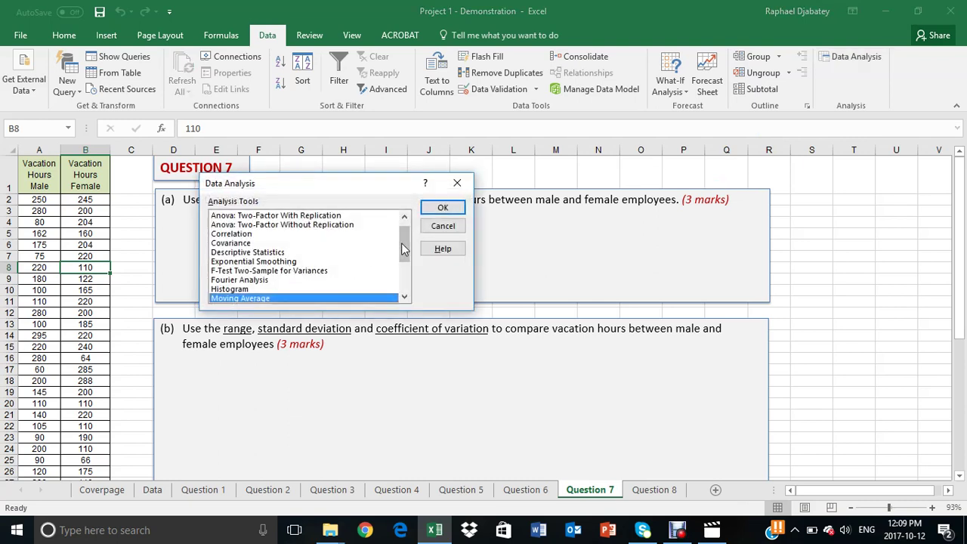
mouse_move(403, 247)
mouse_down()
mouse_move(402, 286)
mouse_move(390, 229)
mouse_move(402, 284)
mouse_move(398, 230)
mouse_up()
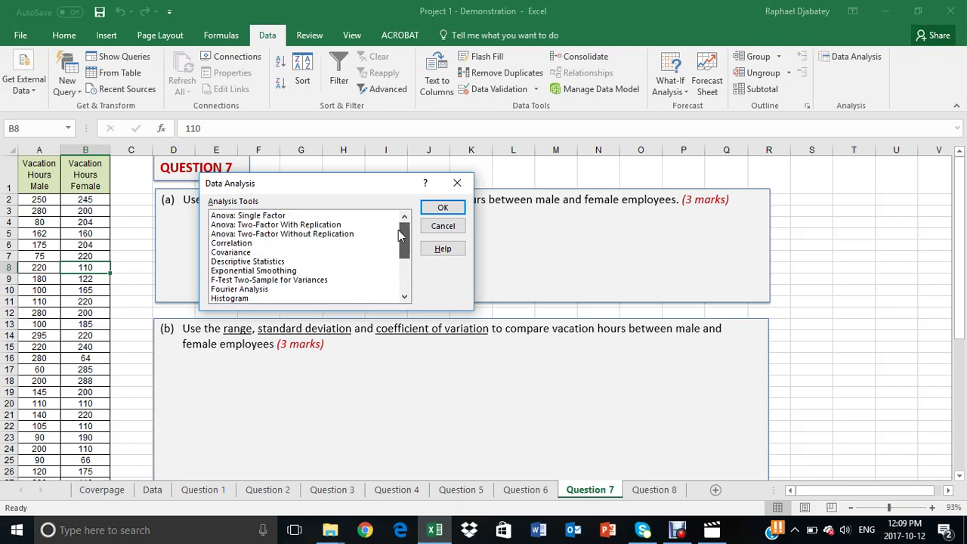
click(242, 262)
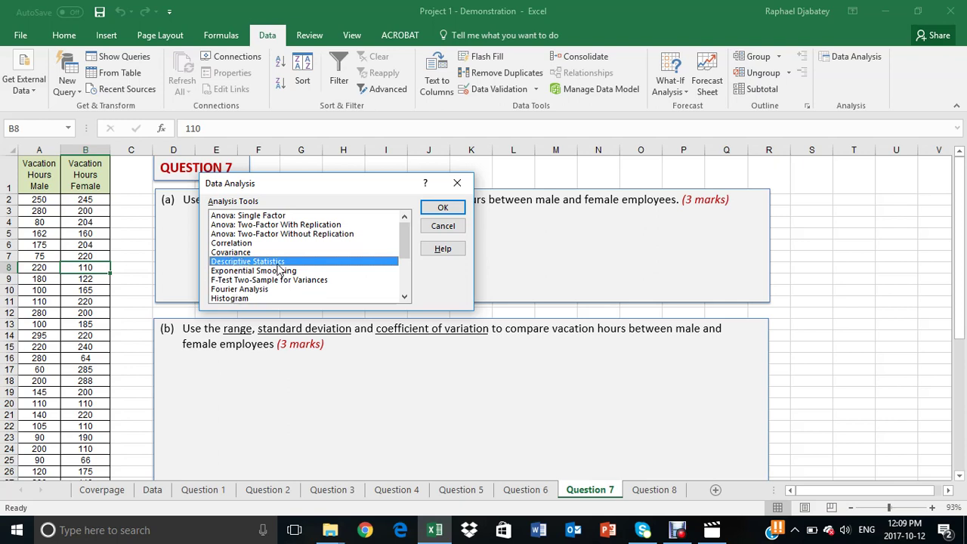
click(445, 210)
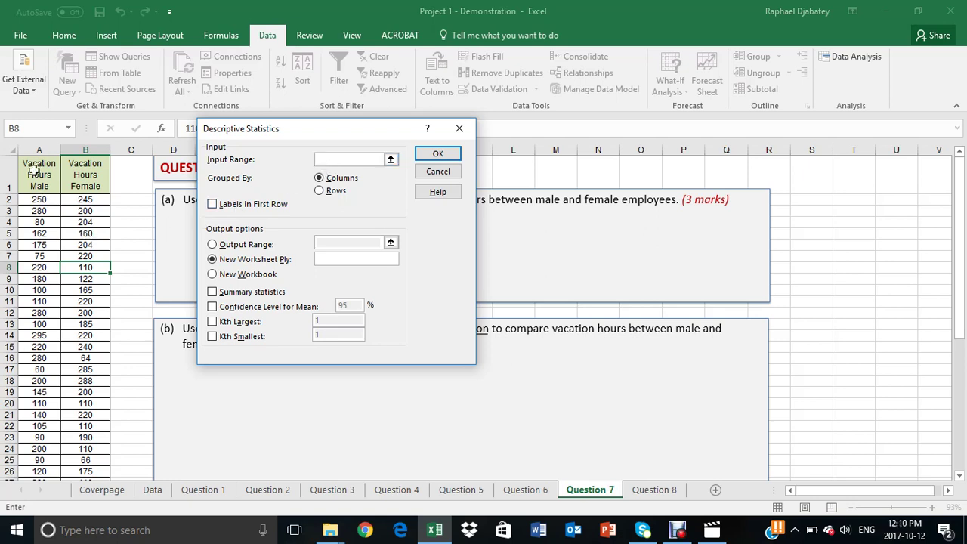
drag(34, 170, 82, 425)
scroll(81, 425, up, 2)
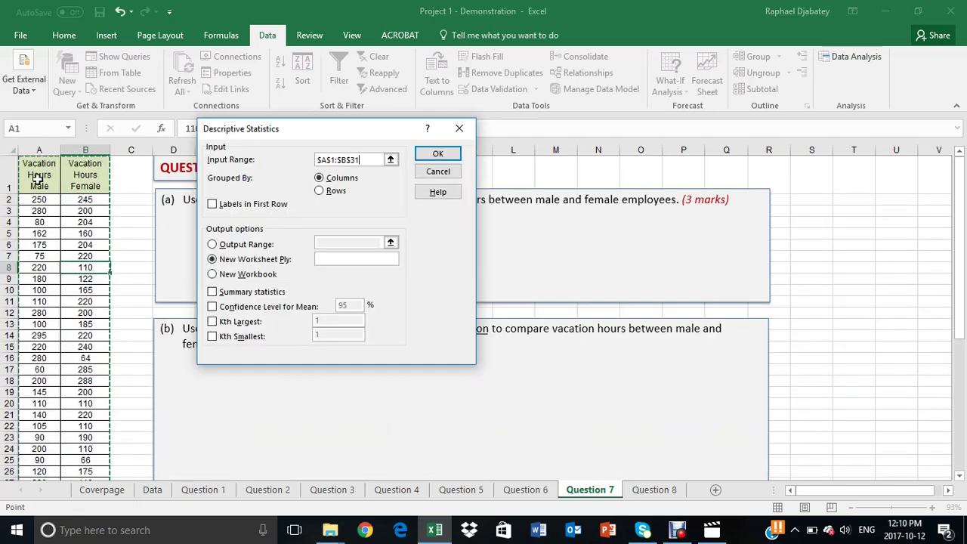
click(212, 204)
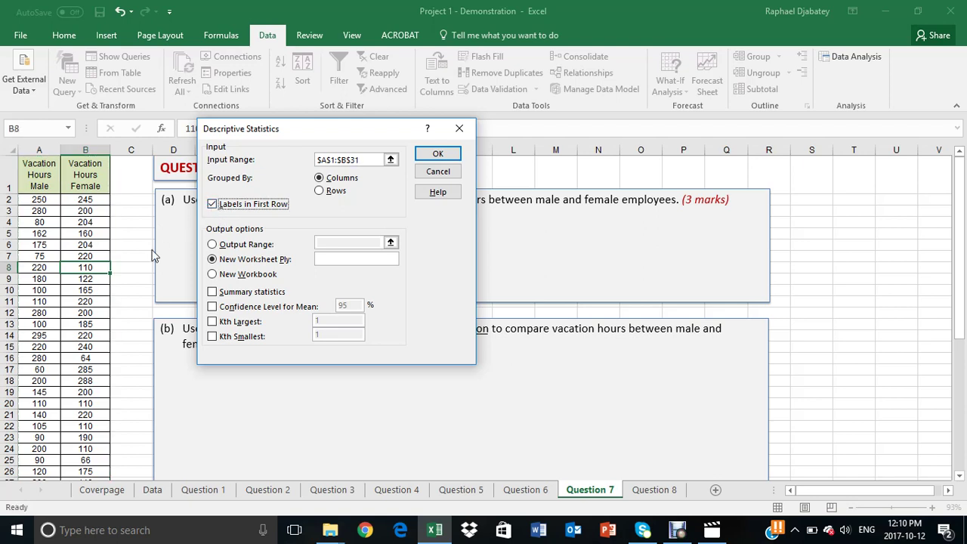
Step: Output the summary statistics to cell S5 on the current sheet and run the analysis
click(213, 246)
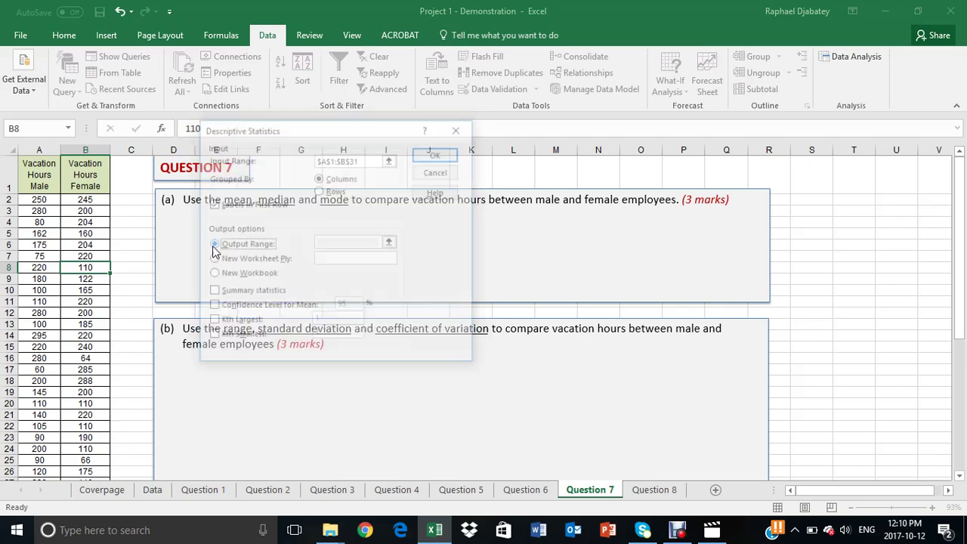
click(326, 238)
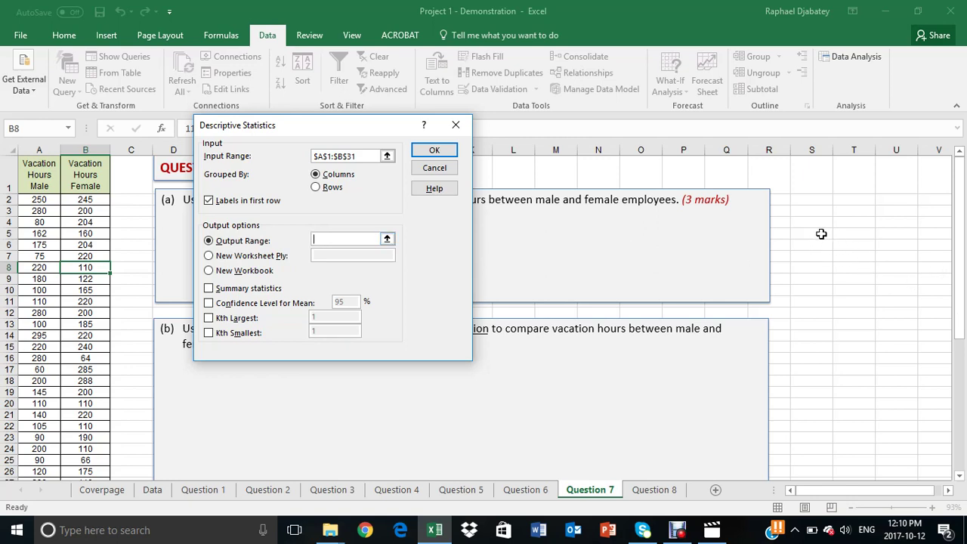
click(823, 234)
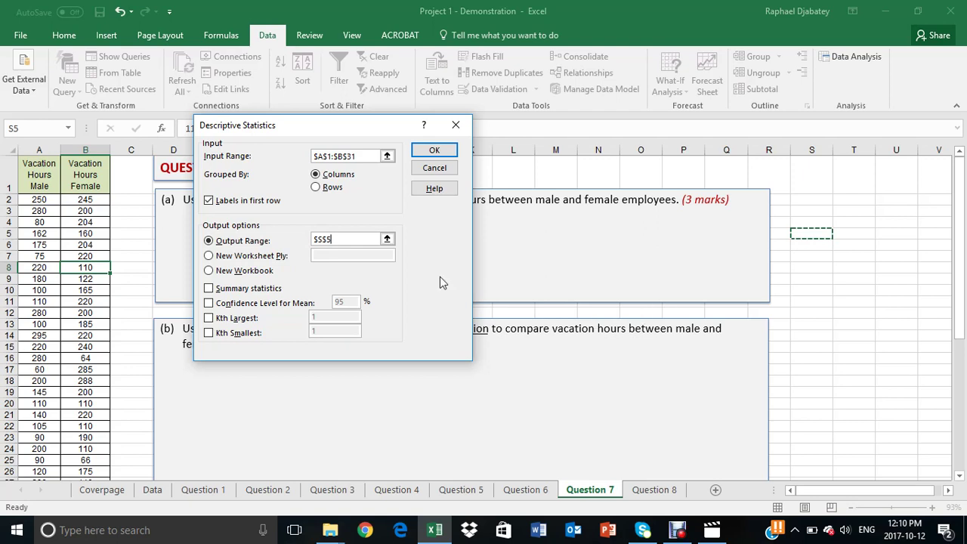
click(209, 288)
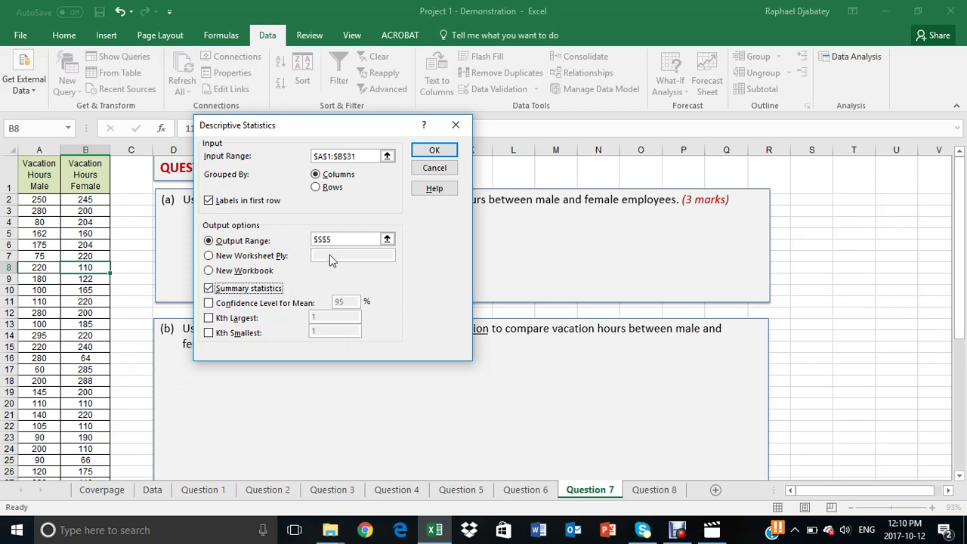
click(434, 153)
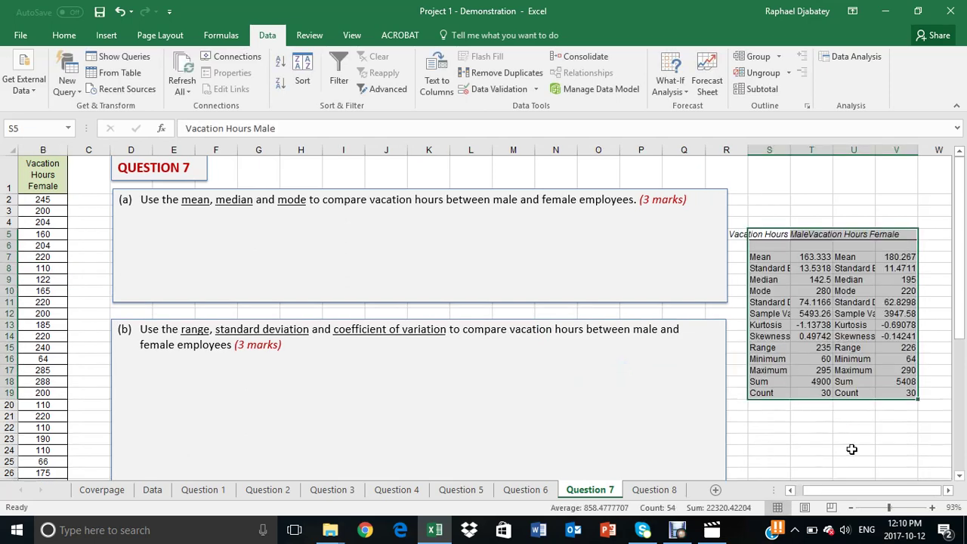
Step: Adjust the widths of columns S to V so the male and female statistics labels and values are fully readable
click(948, 490)
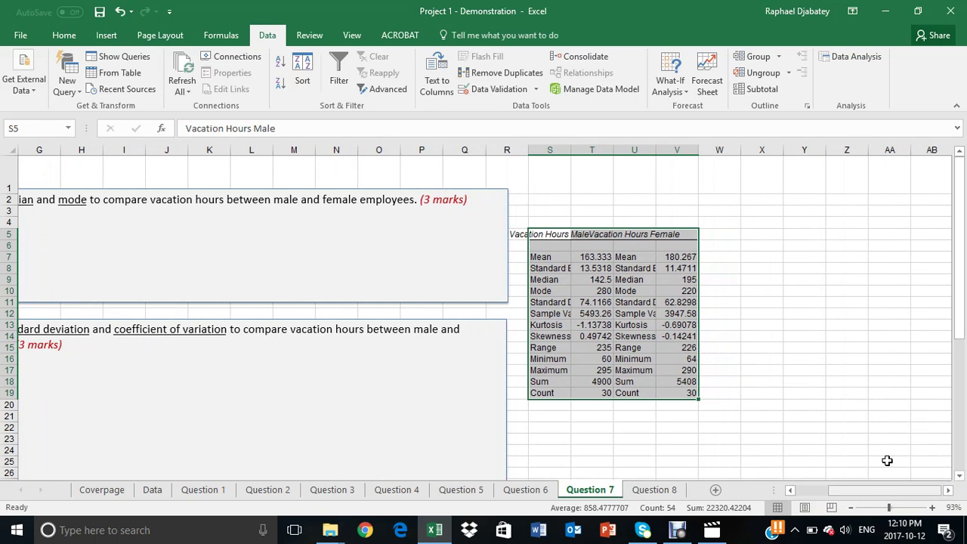
click(649, 293)
drag(566, 149, 907, 149)
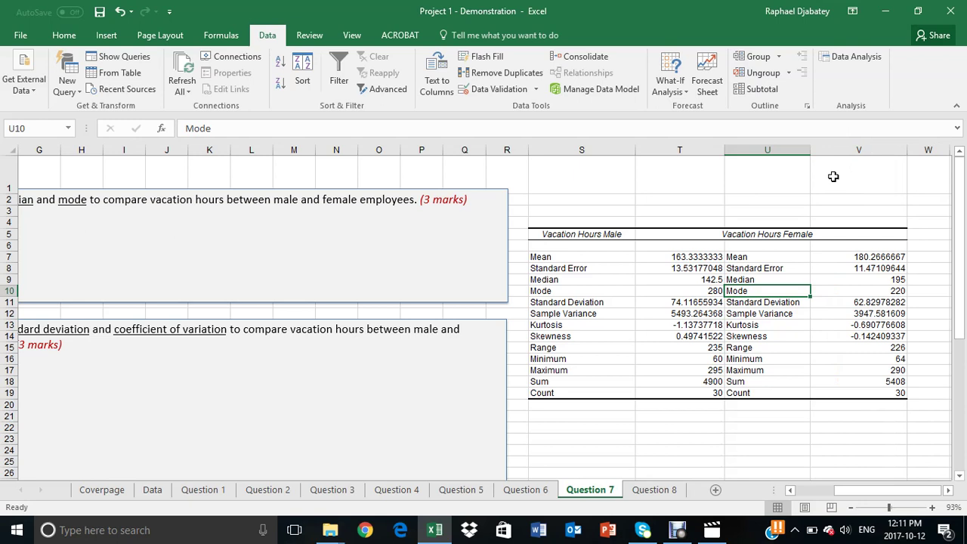
click(718, 334)
drag(724, 151, 706, 151)
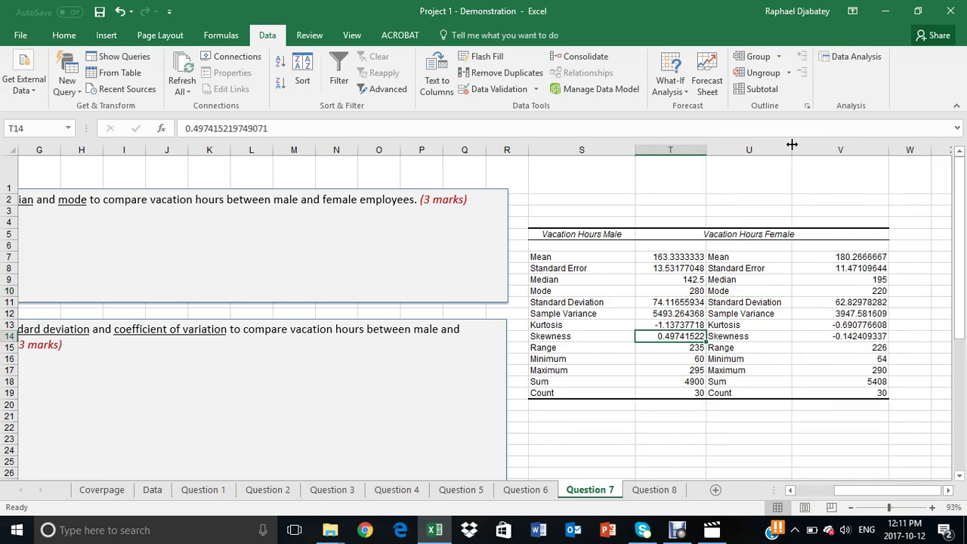
drag(791, 144, 817, 145)
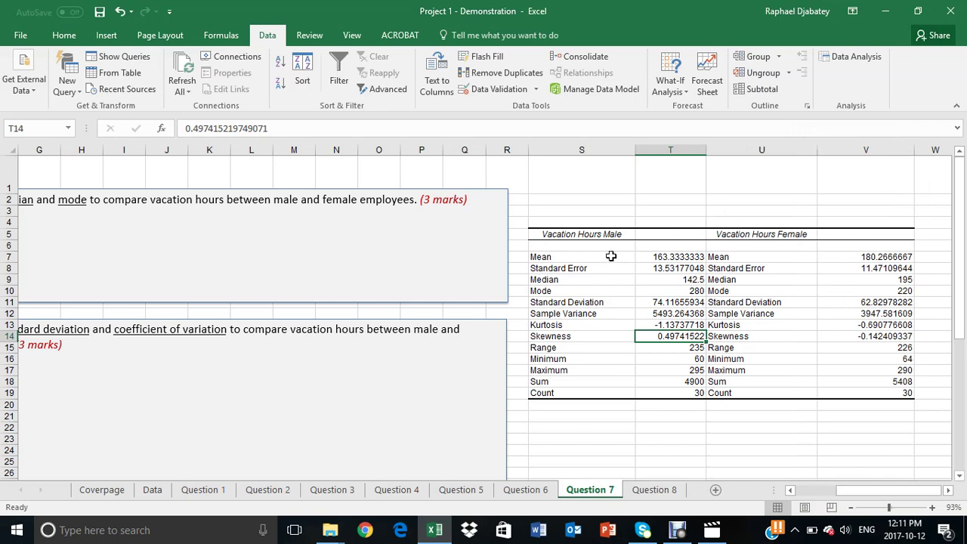
drag(583, 234, 686, 380)
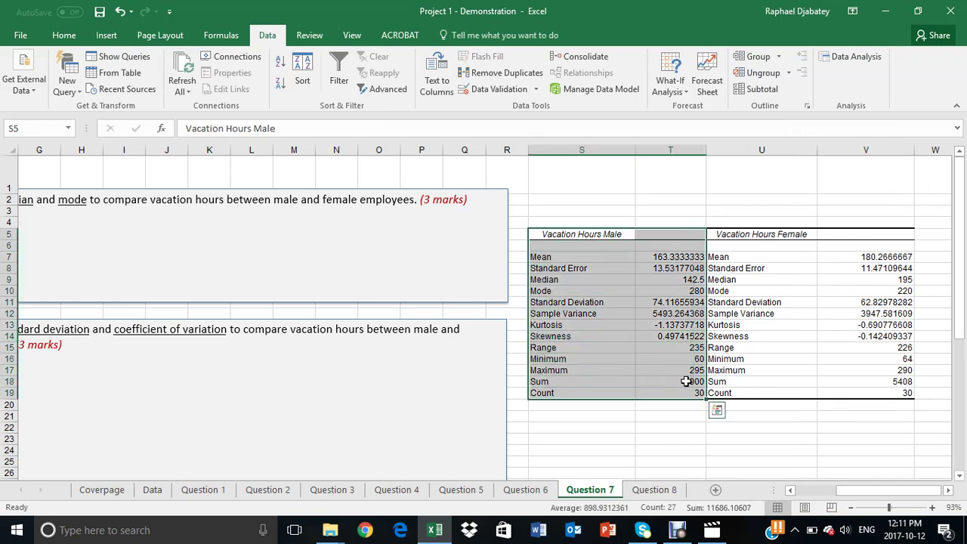
drag(721, 235, 841, 388)
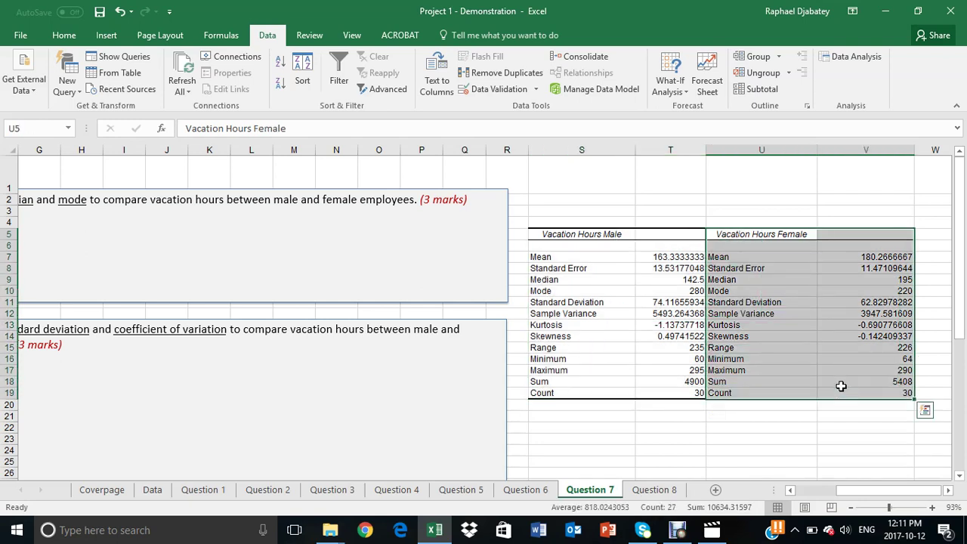
Step: Enlarge the sheet to 160% and highlight the Mean row of both statistics tables, S7:V7, in yellow
click(898, 508)
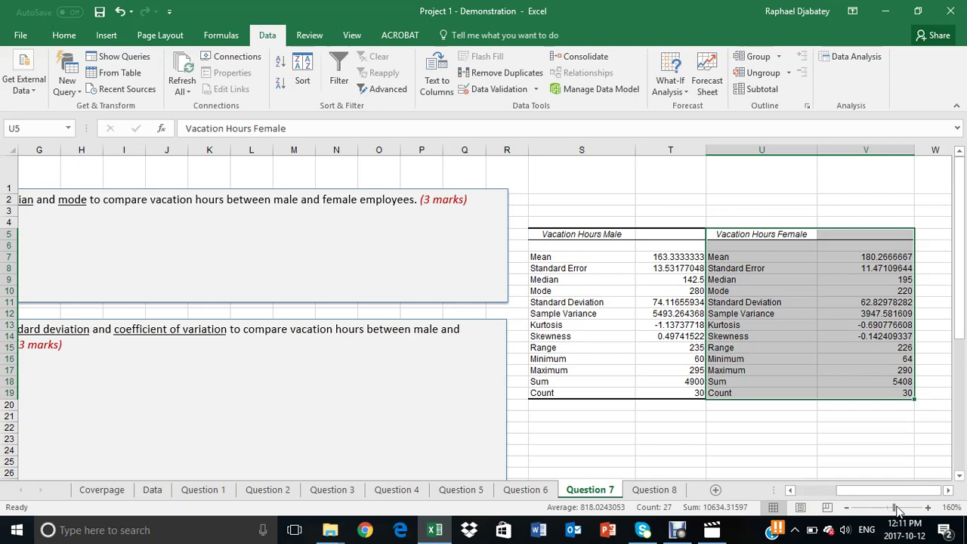
click(420, 330)
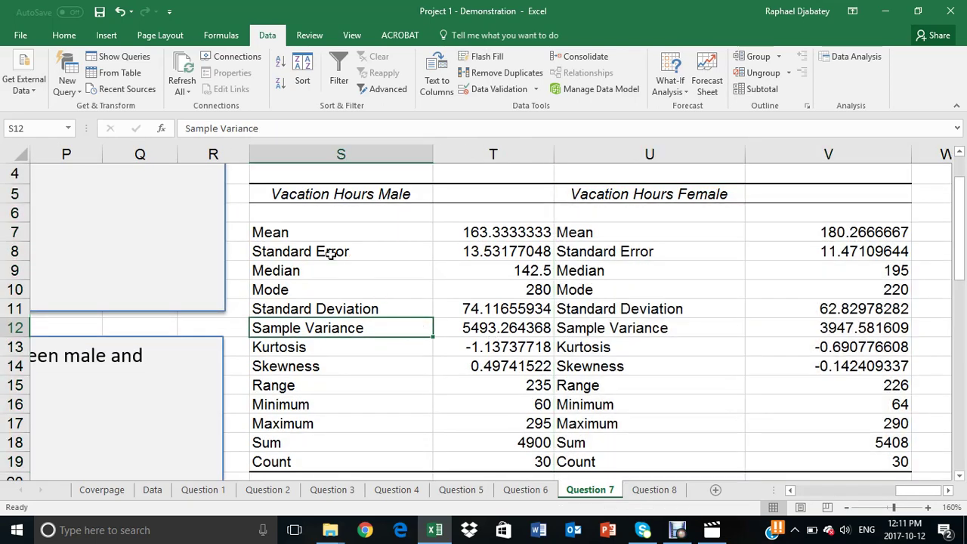
drag(277, 224, 821, 233)
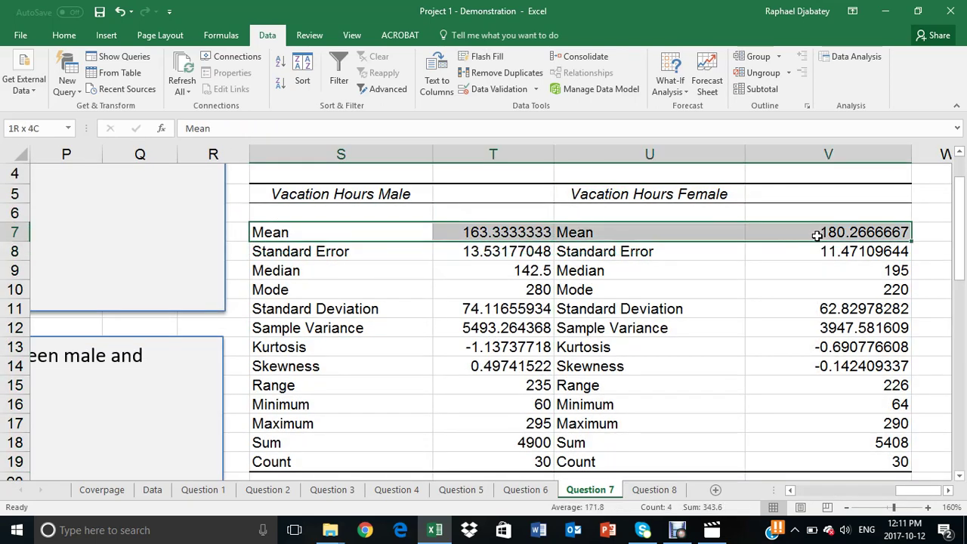
click(65, 35)
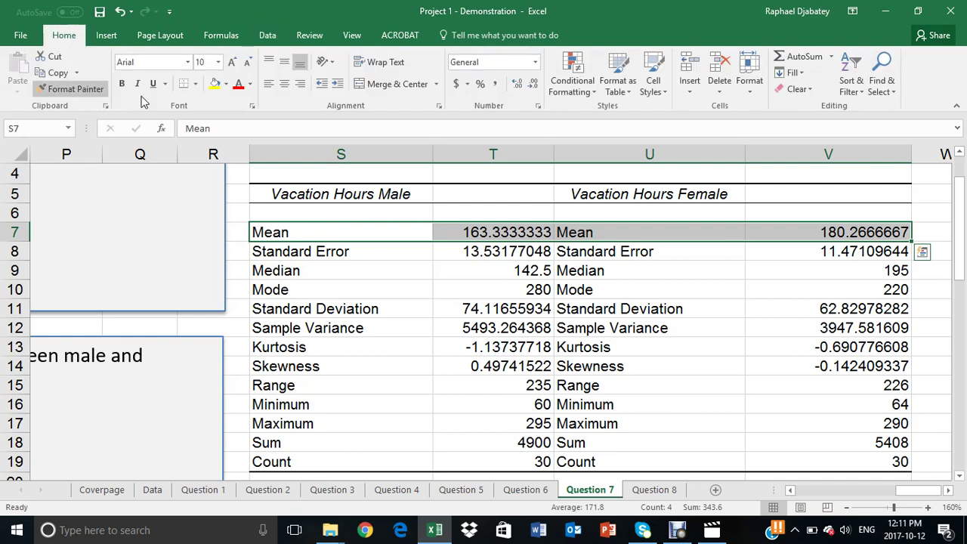
click(215, 83)
drag(268, 253, 590, 251)
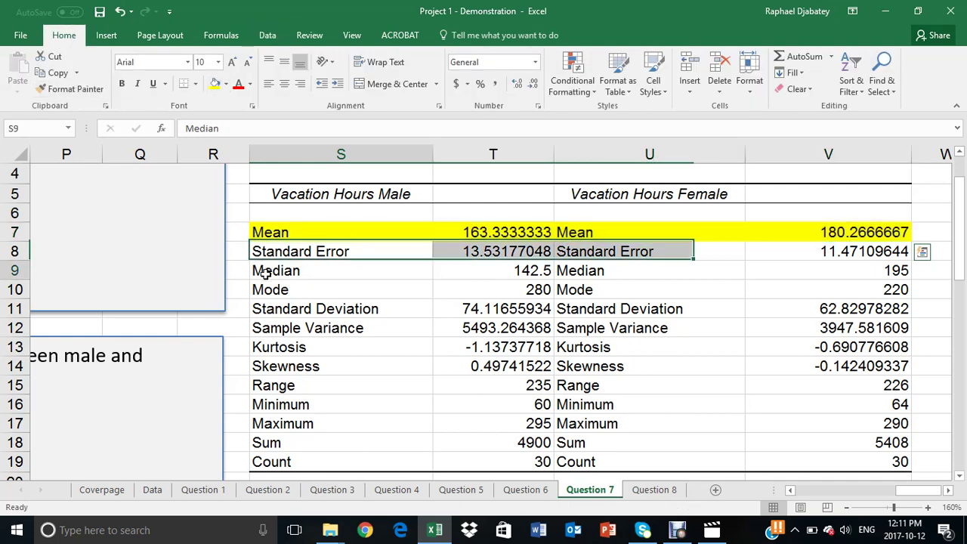
Step: Highlight the Median, Mode and Standard Deviation rows of both statistics tables, S9:V11, in yellow
drag(271, 270, 816, 284)
click(215, 83)
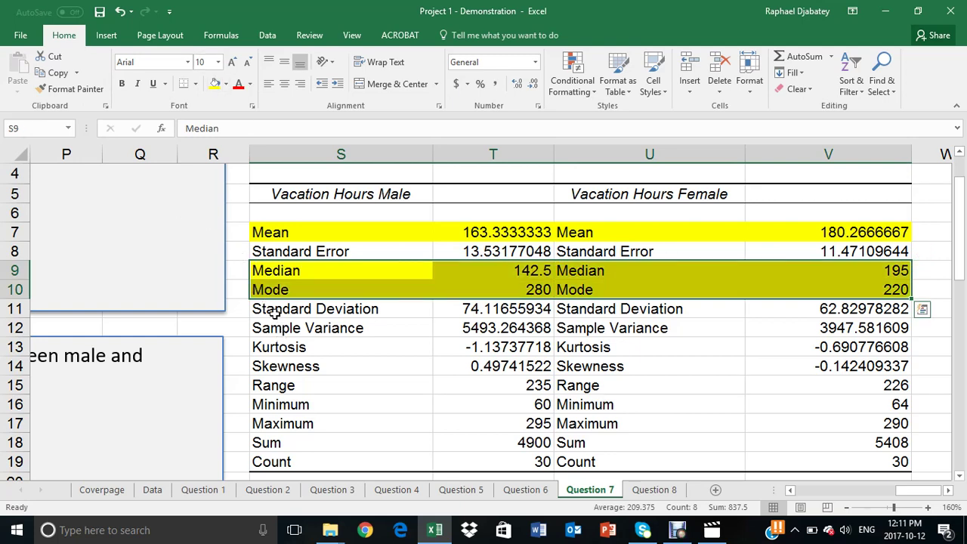
drag(276, 310, 830, 309)
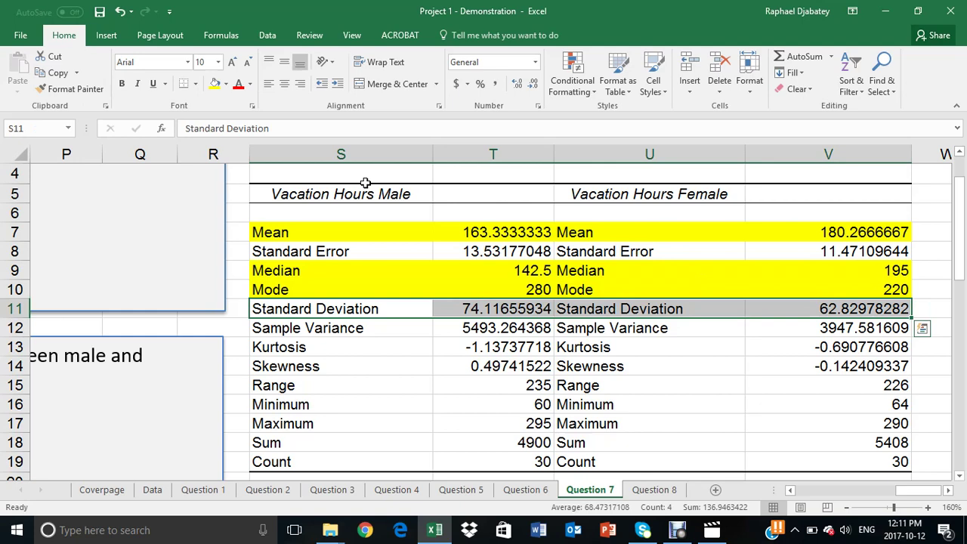
click(214, 83)
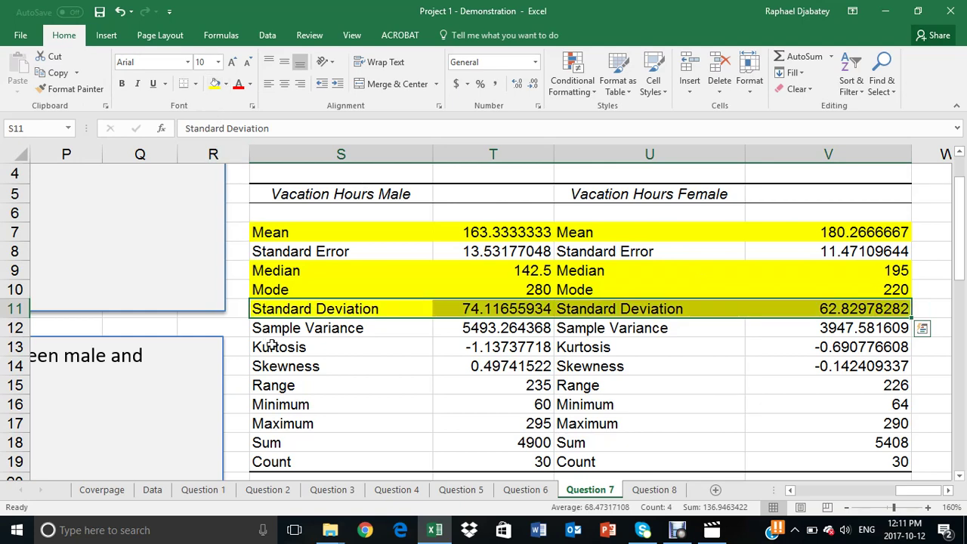
Step: Highlight the Kurtosis, Skewness and Range rows of both statistics tables, S13:V15, in yellow
drag(270, 348, 823, 366)
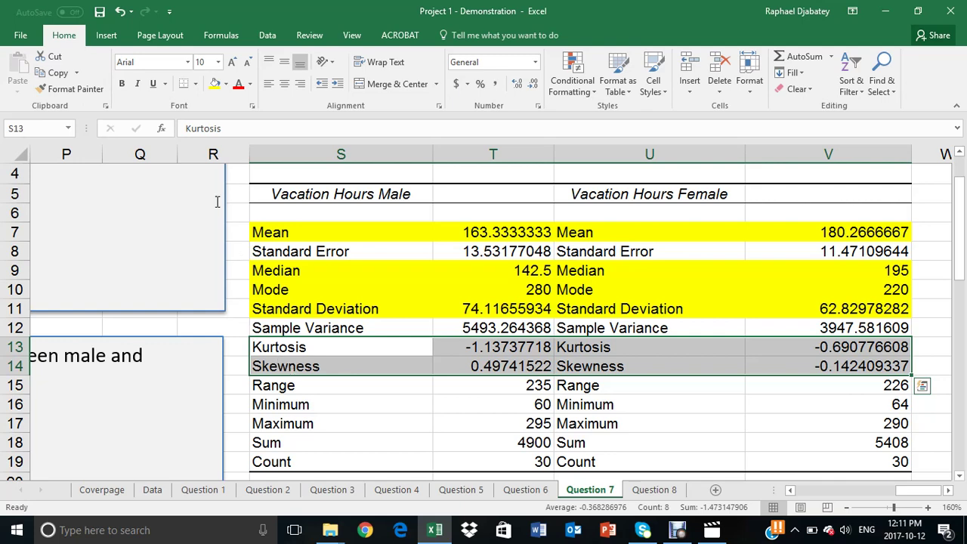
click(214, 84)
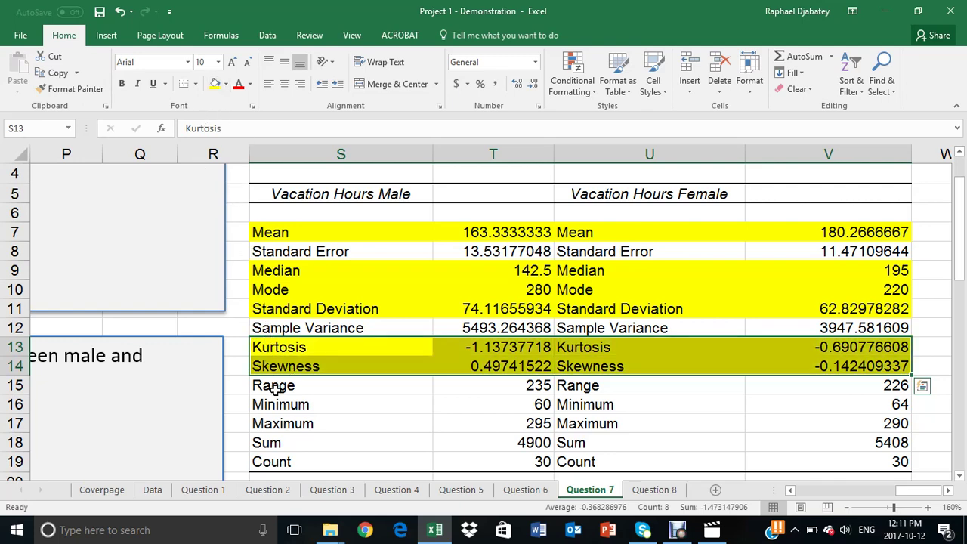
drag(273, 387, 827, 375)
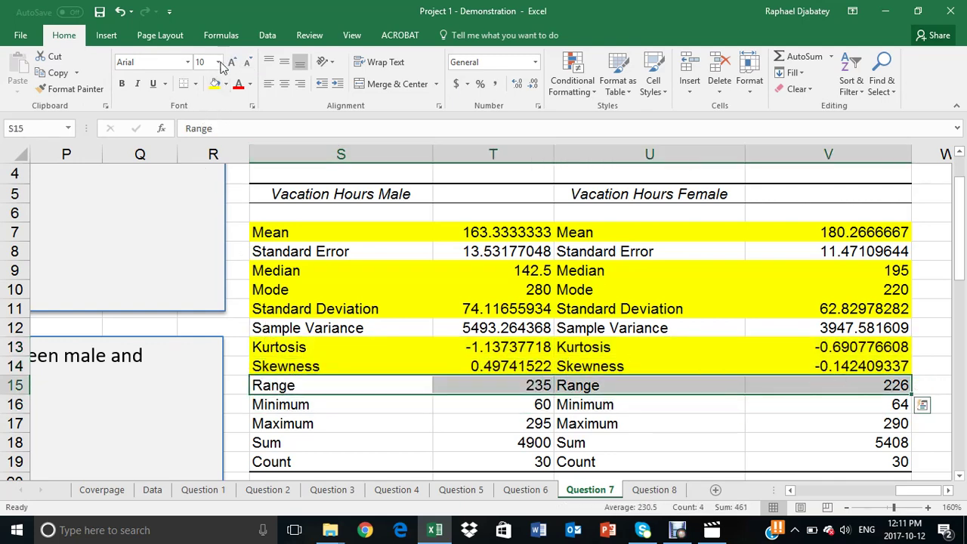
click(214, 83)
click(399, 299)
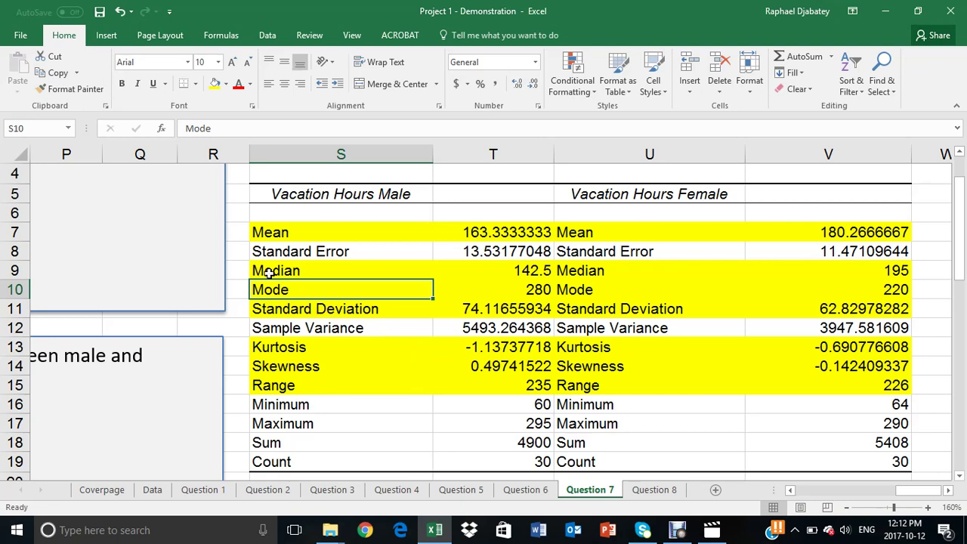
Step: Review the highlighted measures in the vacation hours tables, from Mean through Range, then revisit Mean, Median and Mode
click(279, 234)
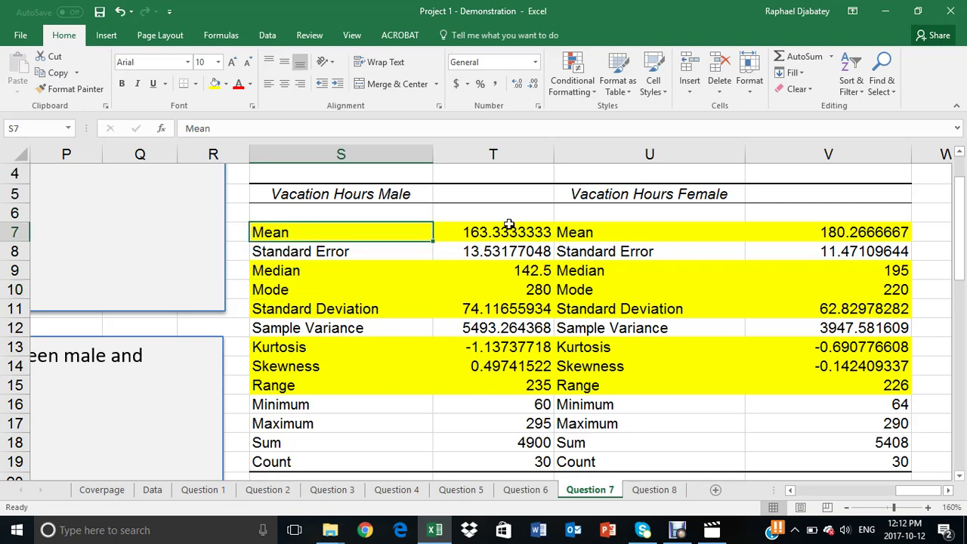
click(559, 235)
click(323, 235)
click(315, 275)
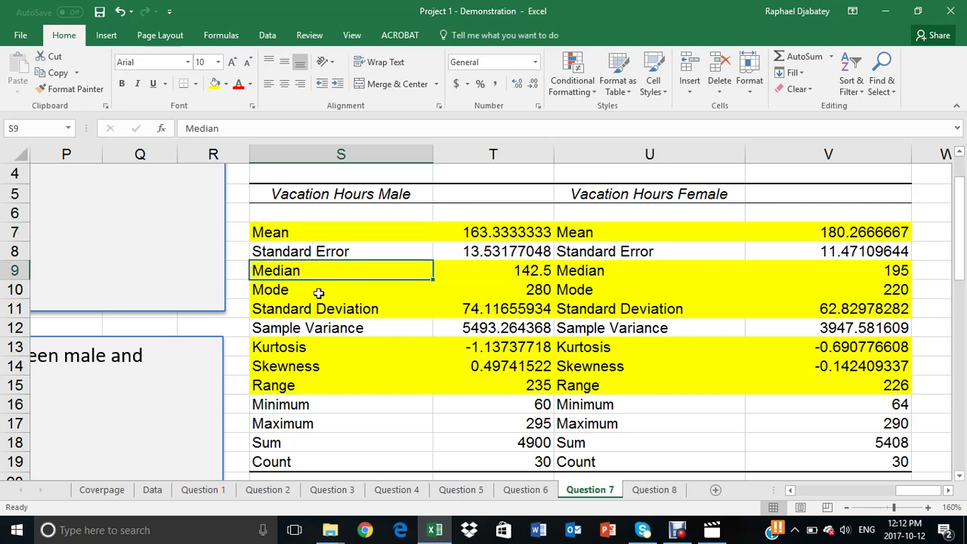
click(319, 294)
click(322, 310)
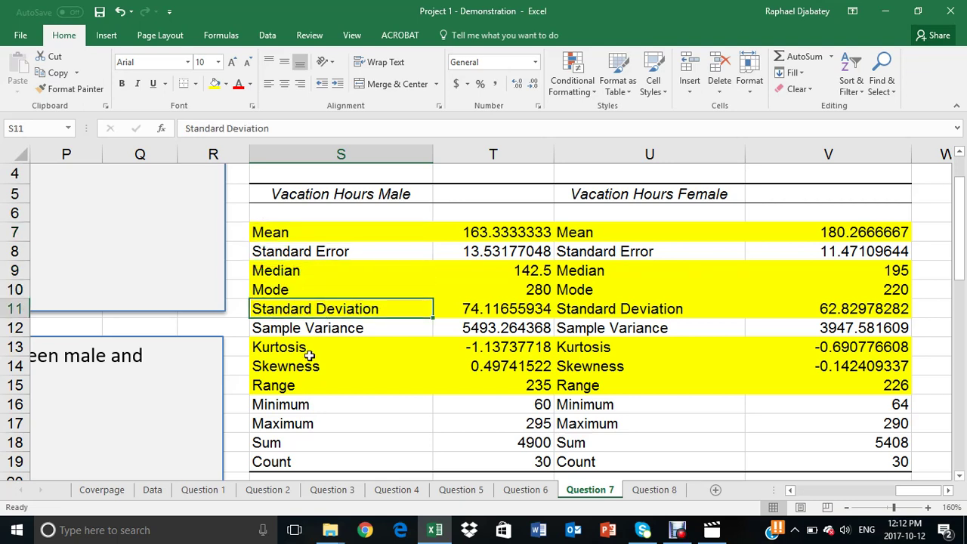
click(311, 351)
click(311, 368)
click(308, 387)
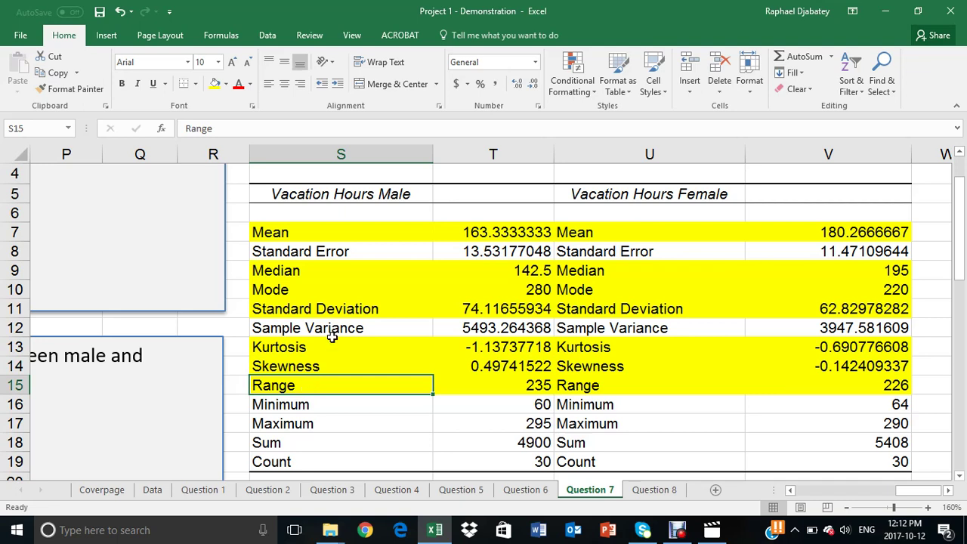
click(275, 234)
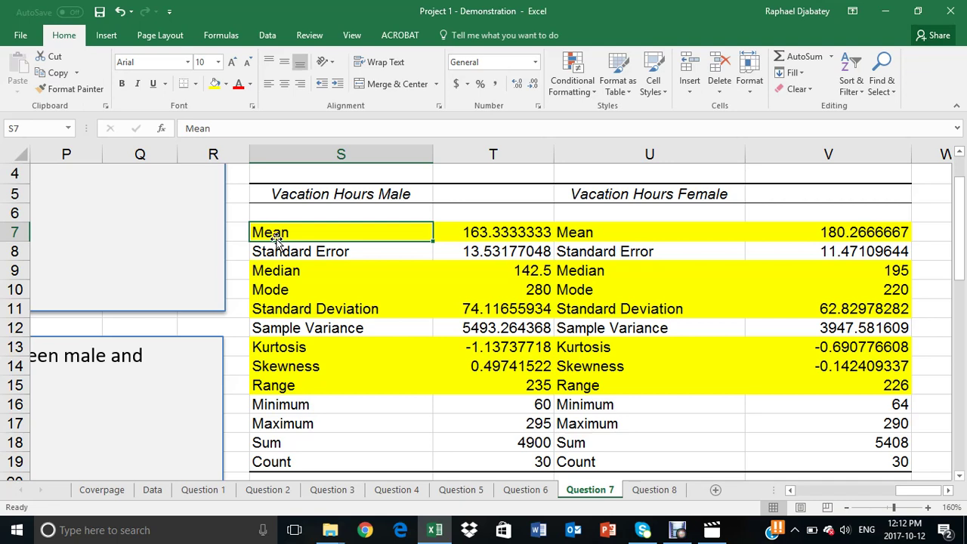
click(304, 272)
click(301, 291)
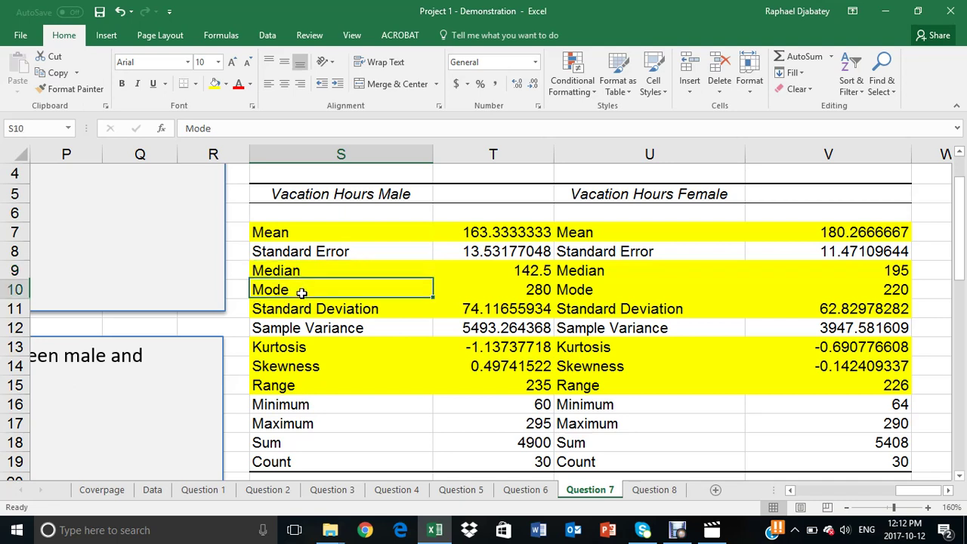
Step: Examine the Kurtosis and Skewness values for male vacation hours in S13:T14
click(301, 349)
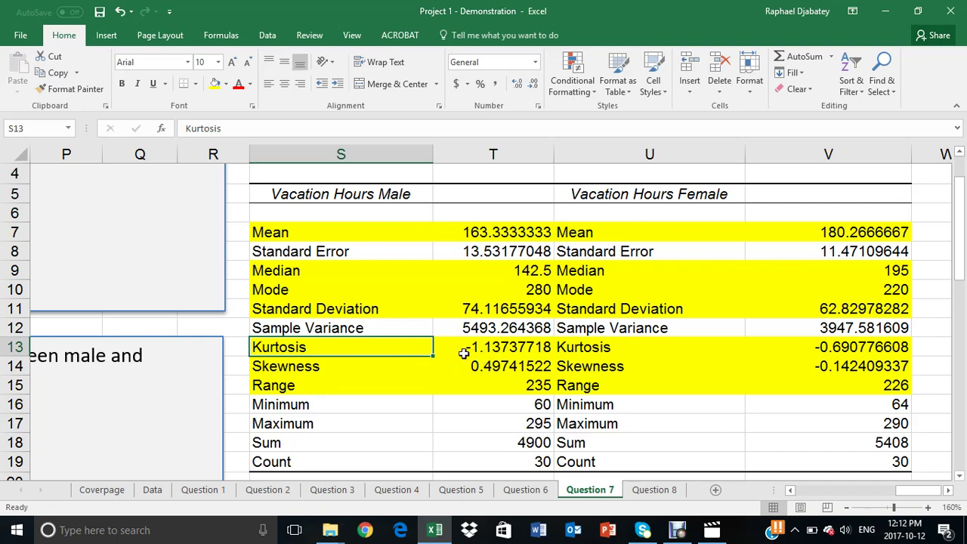
drag(392, 345, 490, 349)
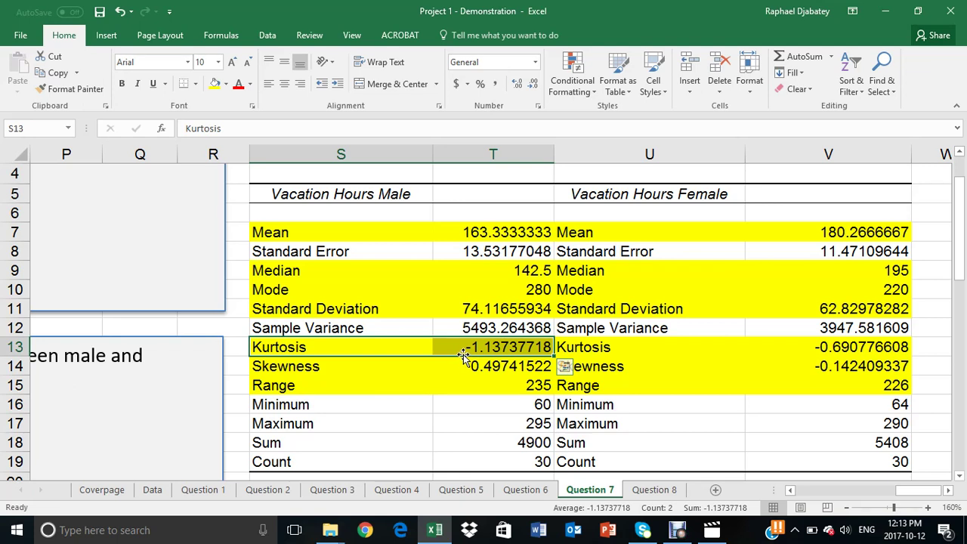
click(457, 366)
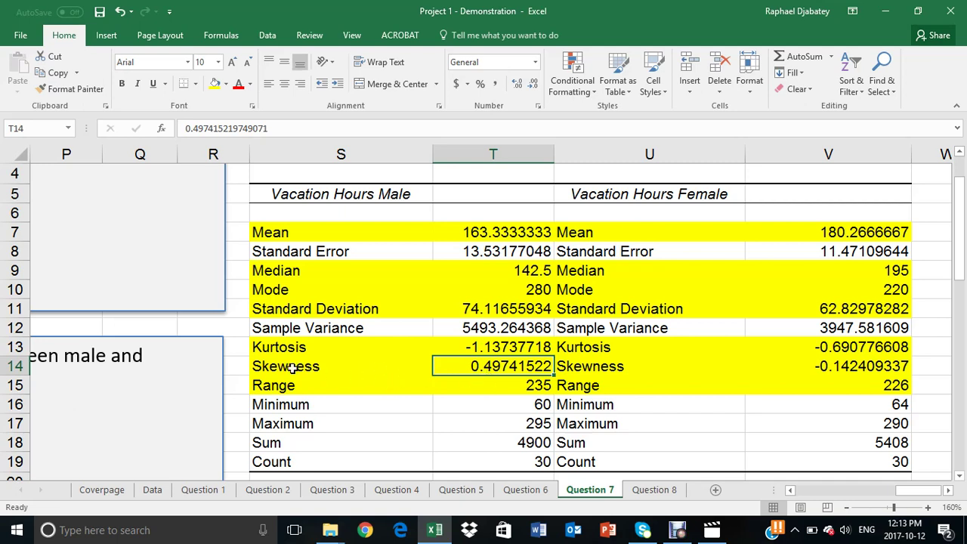
drag(287, 370, 492, 365)
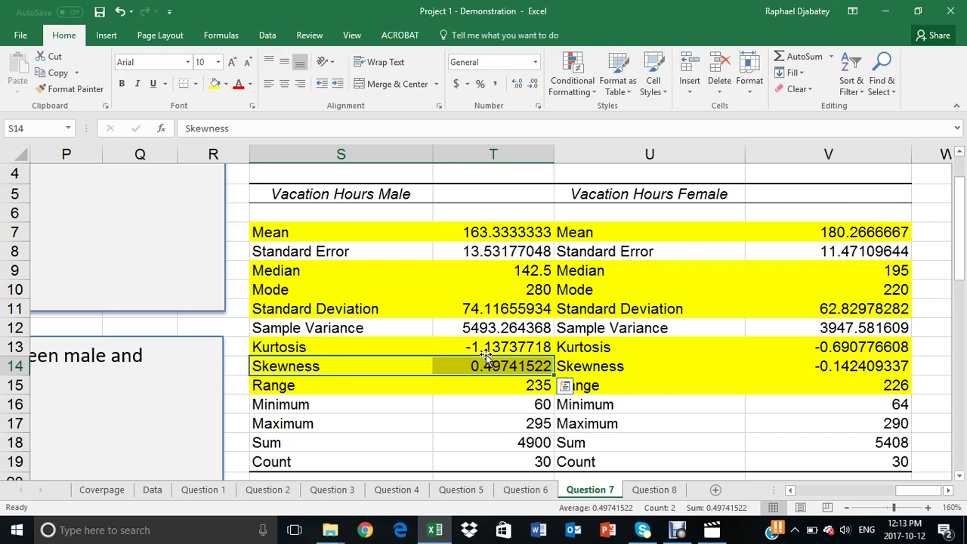
click(466, 371)
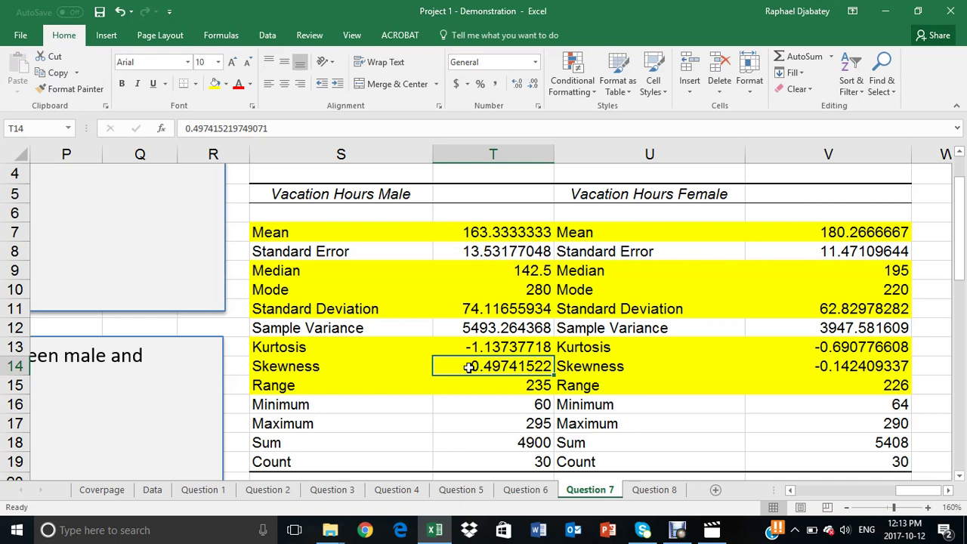
click(449, 342)
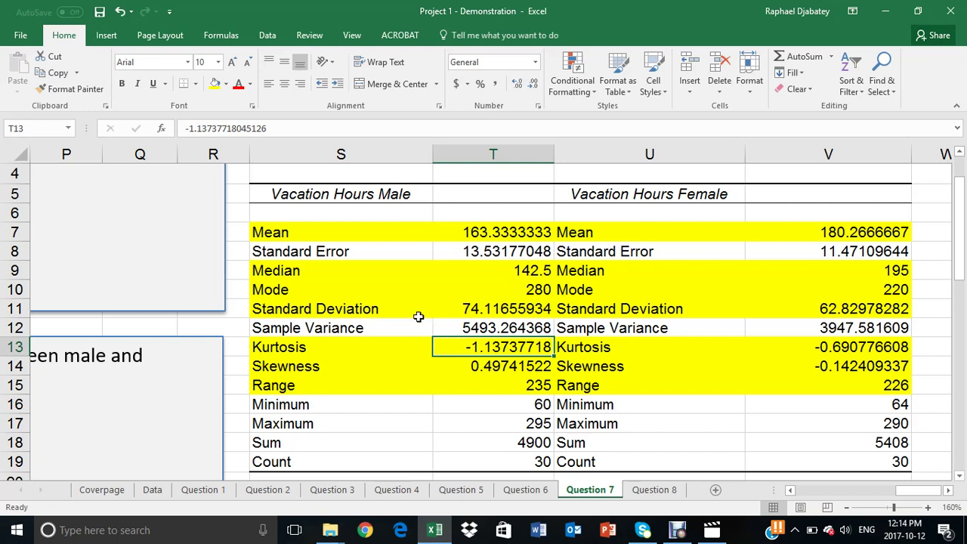
Step: Compare the Median, Mode and Mean of male and female vacation hours across the two statistics tables
click(296, 272)
click(591, 272)
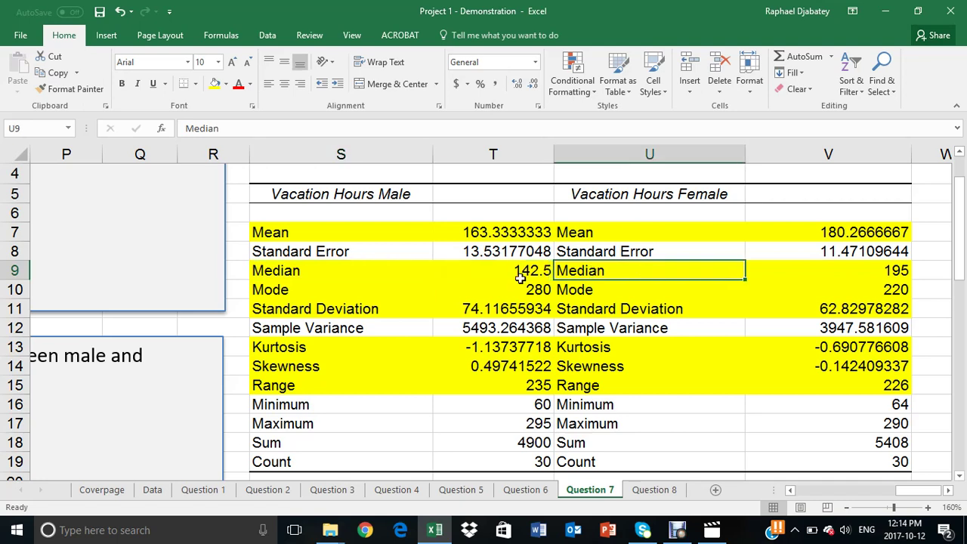
click(412, 271)
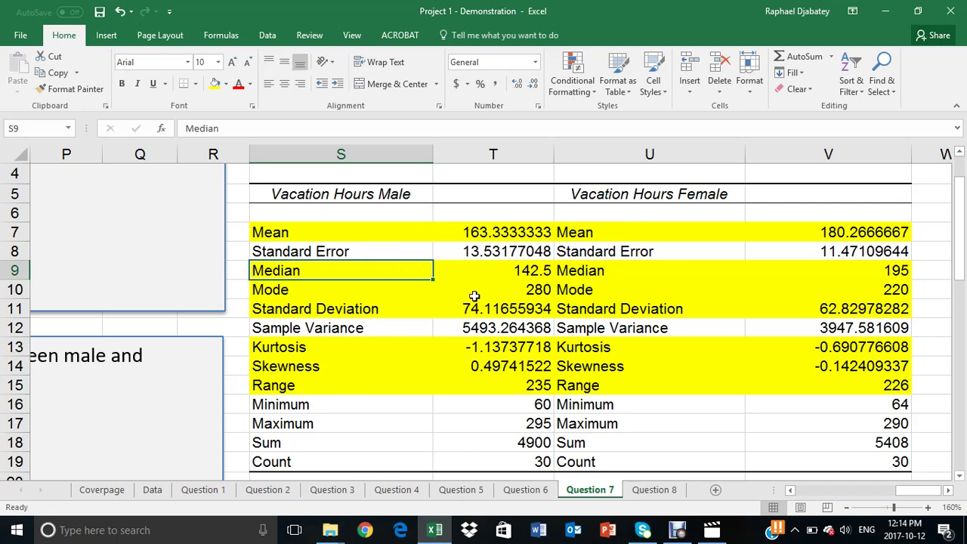
click(503, 269)
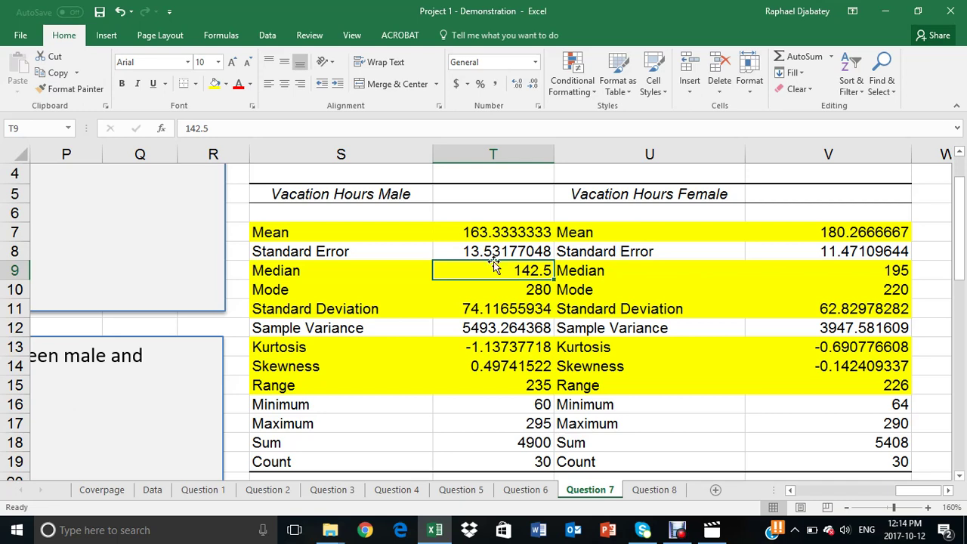
click(515, 287)
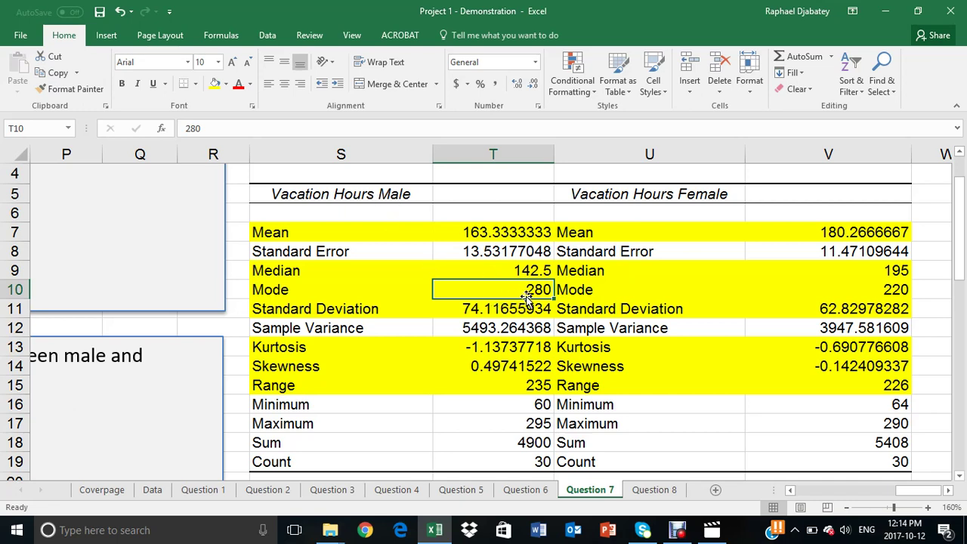
click(888, 290)
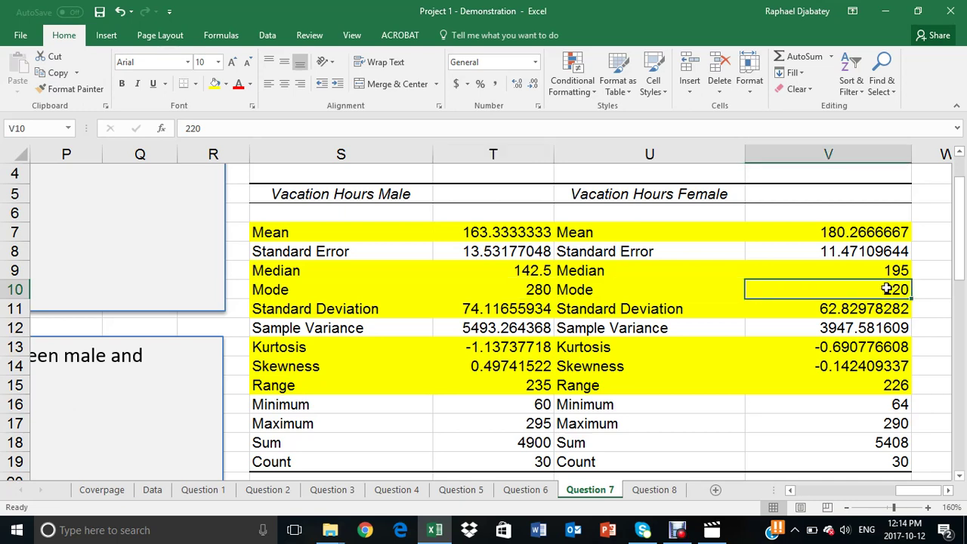
click(380, 230)
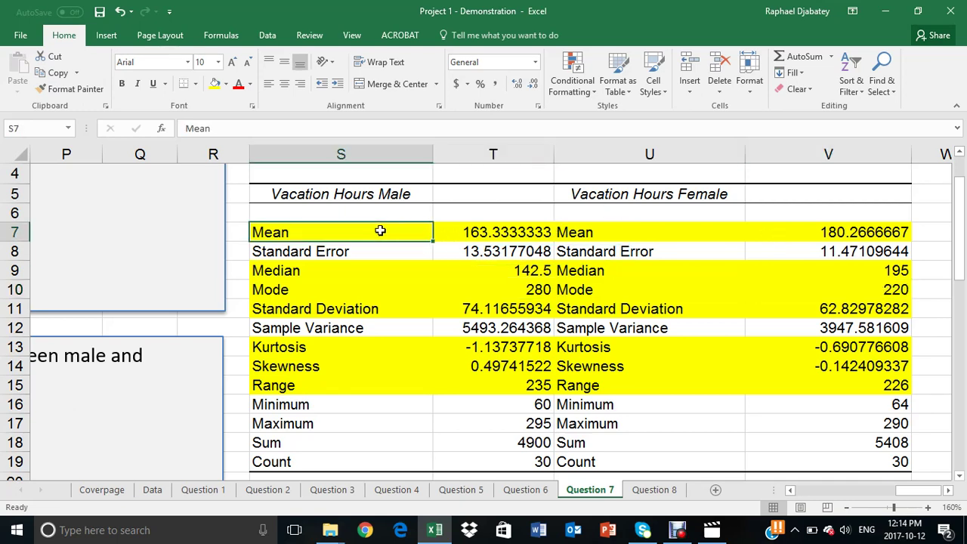
click(457, 237)
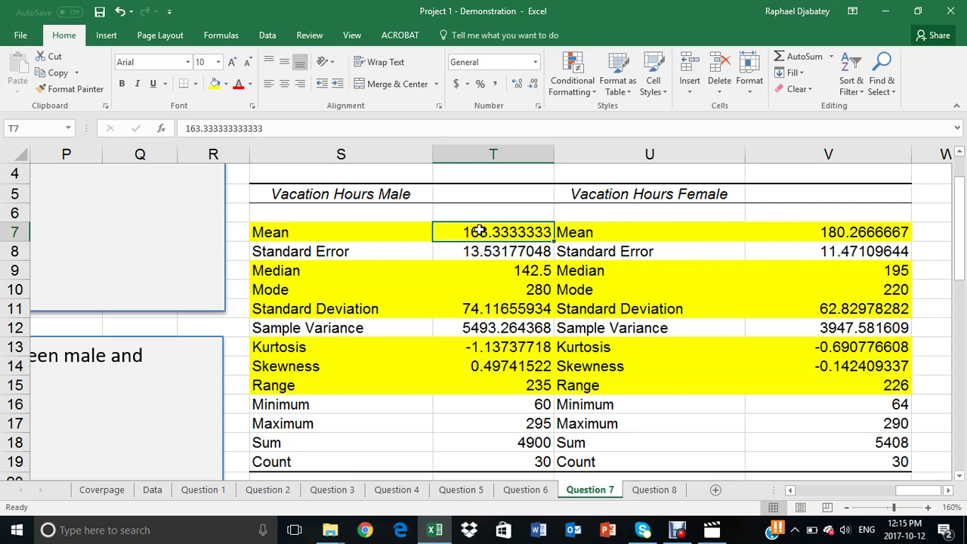
click(856, 228)
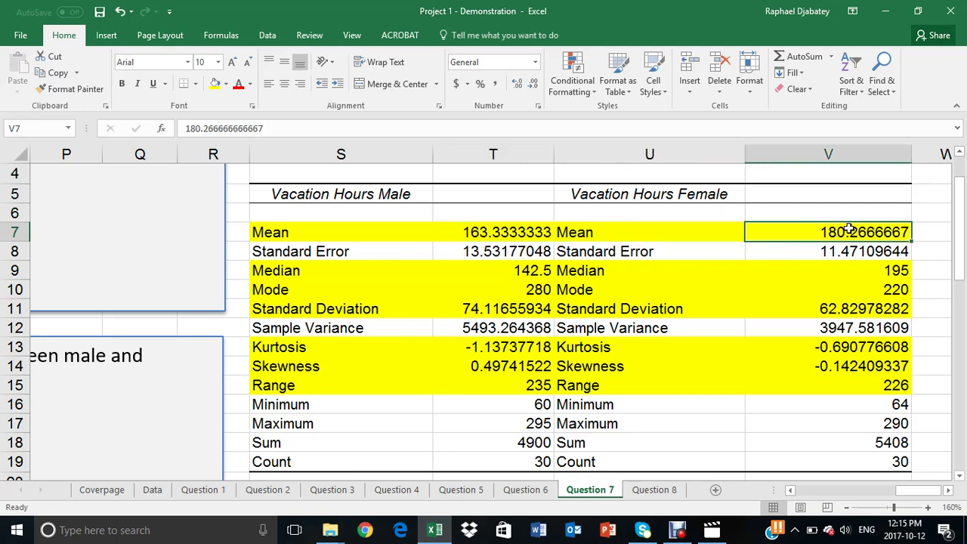